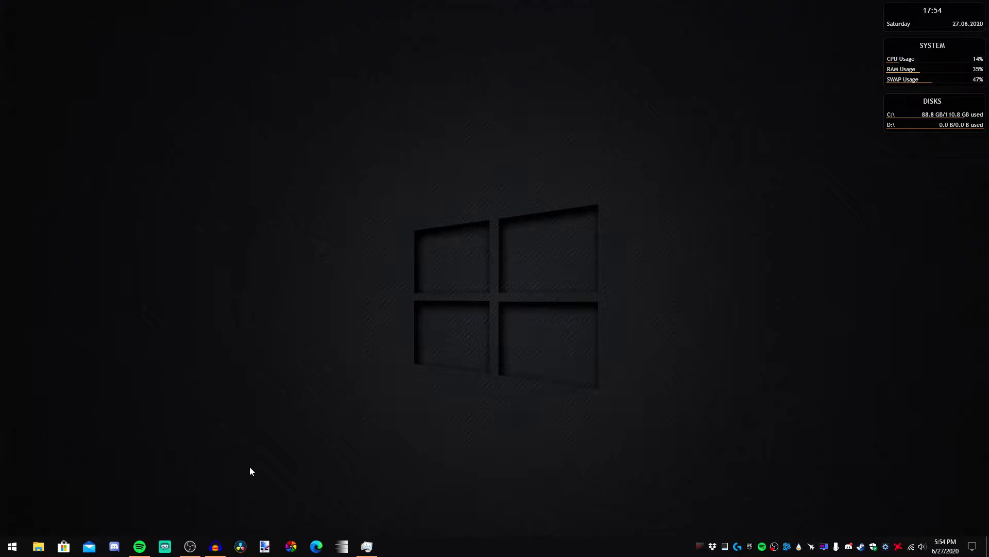
# - Launch OBS Studio (64bit) from Windows search, choosing Launch Anyway despite the already-running warning
pyautogui.press('super')
pyautogui.write('obs')
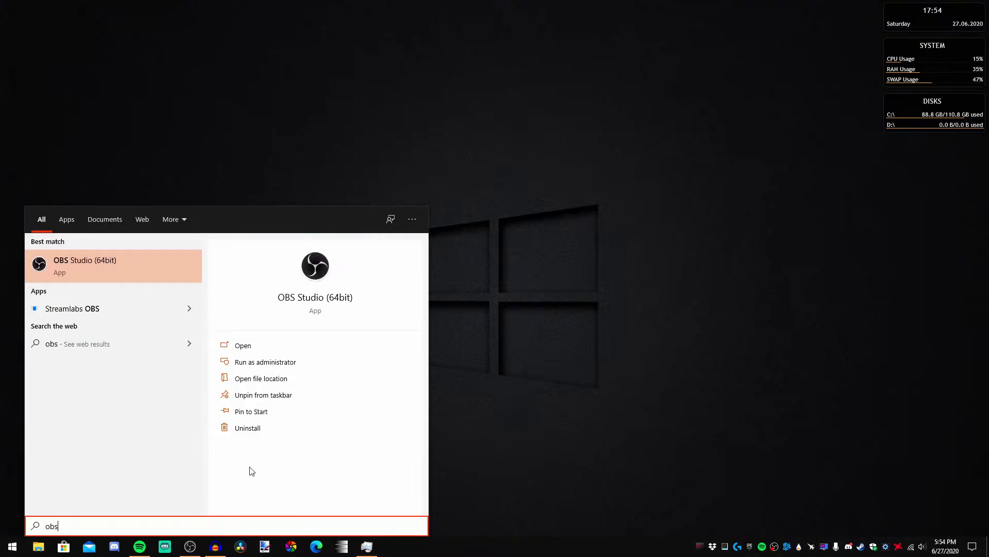
pyautogui.press('Return')
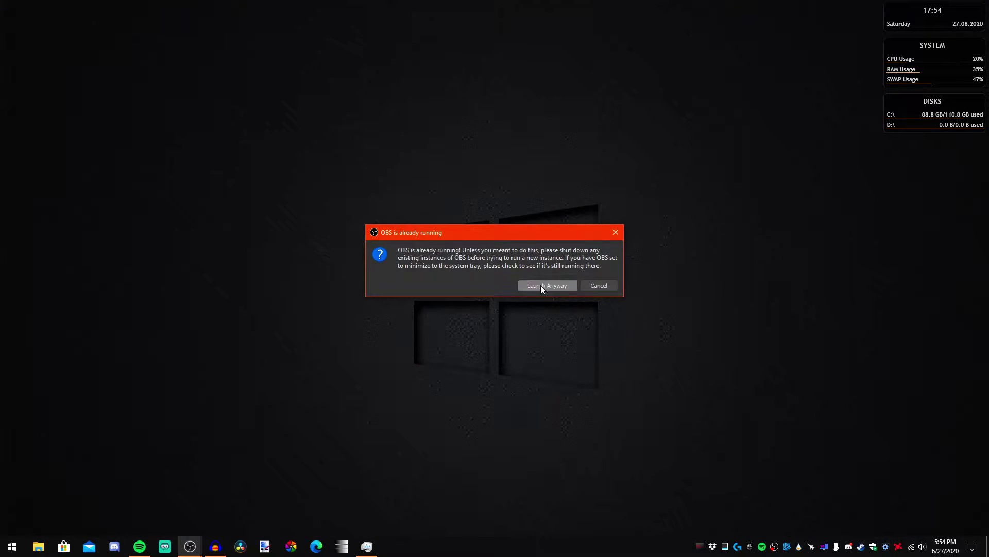
pyautogui.click(540, 286)
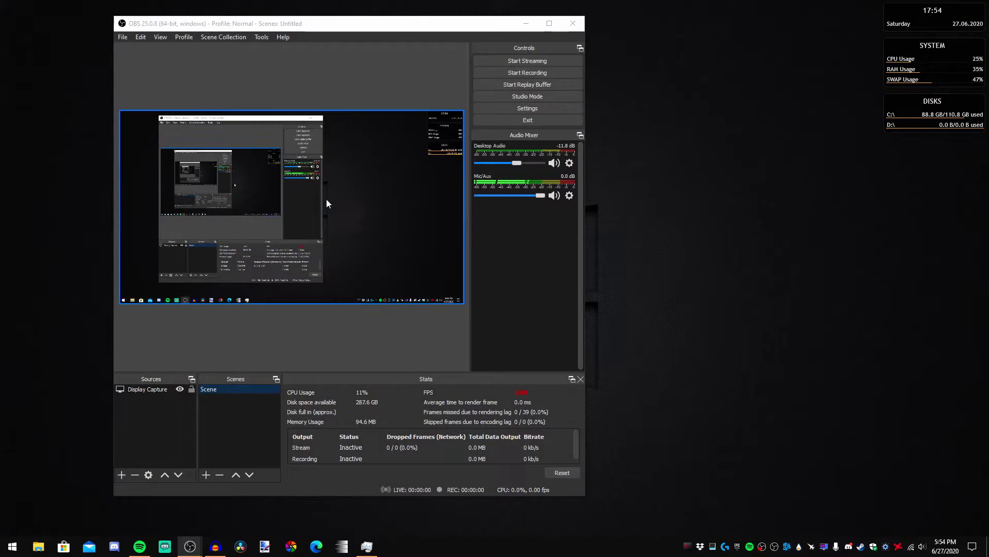
# - Open OBS Settings from the Controls dock, reposition the window, and go to the Output page
pyautogui.moveTo(443, 28); pyautogui.dragTo(501, 24)
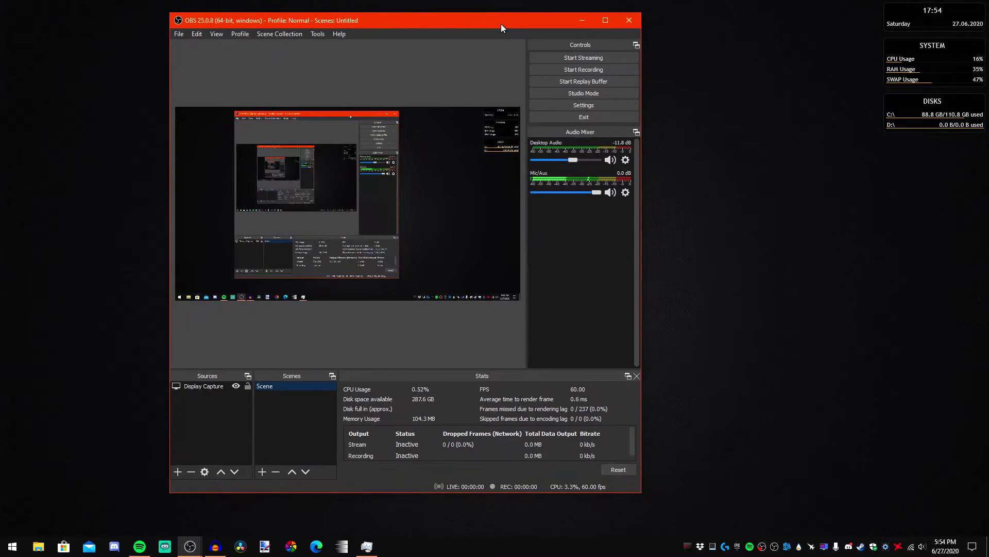
pyautogui.click(604, 105)
pyautogui.moveTo(599, 70); pyautogui.dragTo(808, 87)
pyautogui.moveTo(443, 86); pyautogui.dragTo(558, 106)
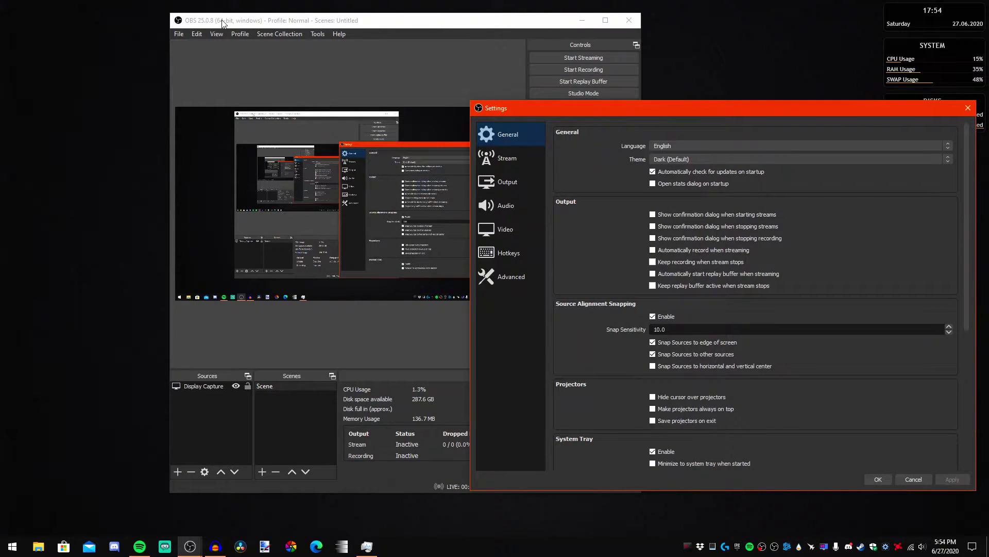
pyautogui.moveTo(670, 113); pyautogui.dragTo(482, 67)
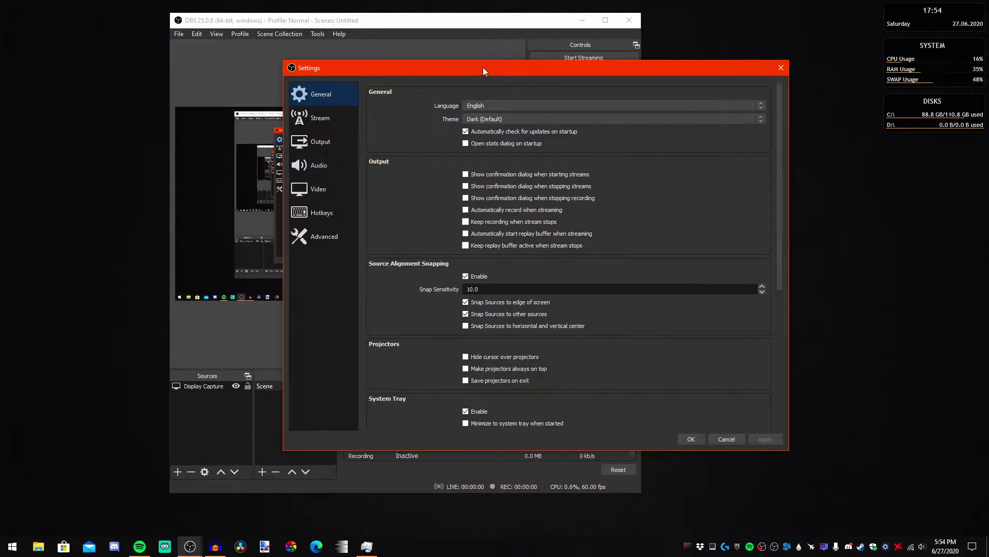
pyautogui.click(329, 145)
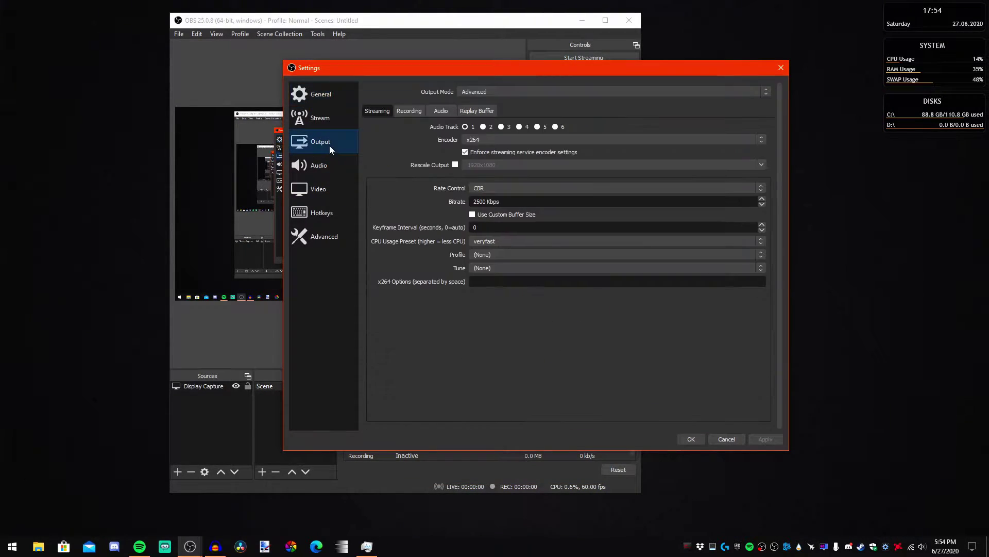
# - On the Recording tab keep Type Standard and Output Mode Advanced, after briefly trying Simple
pyautogui.click(413, 111)
pyautogui.click(498, 128)
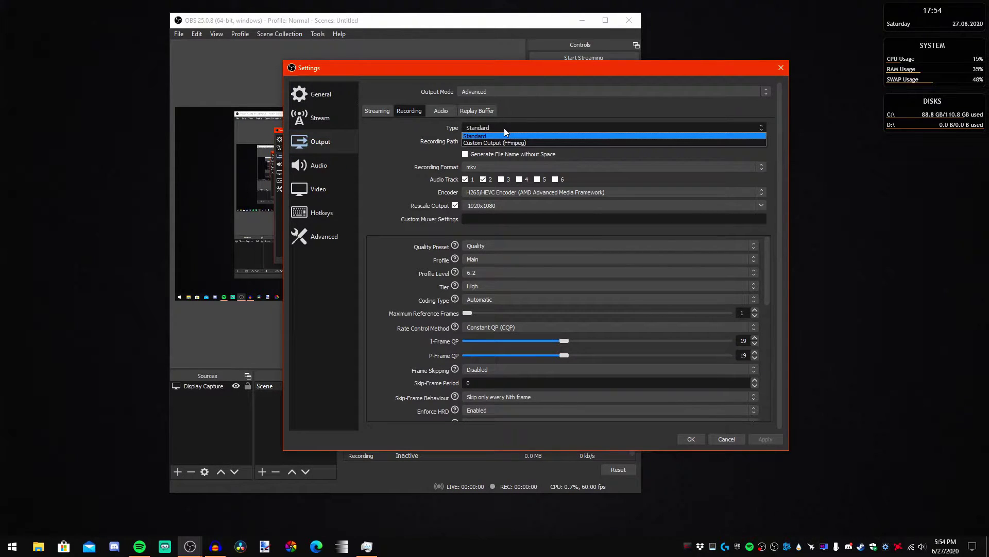
pyautogui.click(496, 128)
pyautogui.click(478, 91)
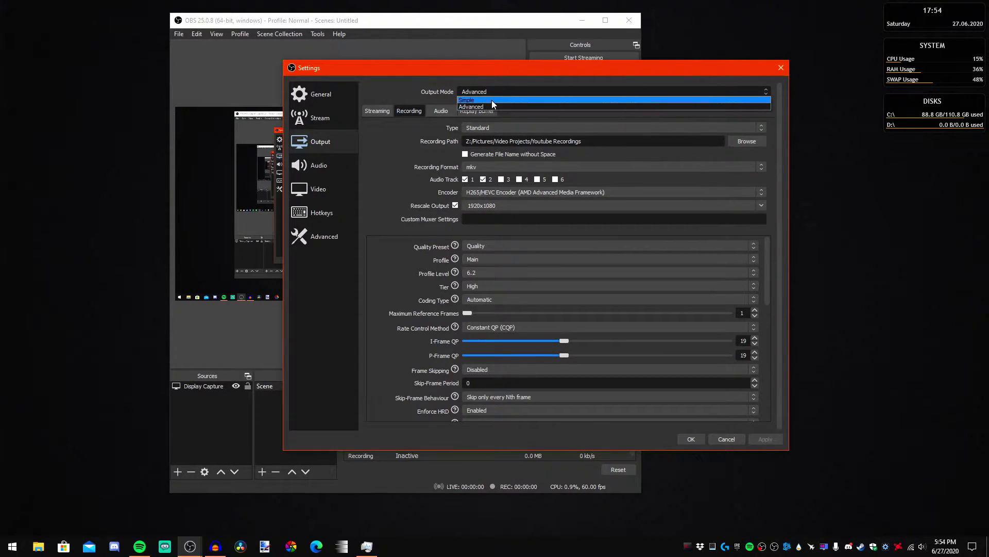
pyautogui.click(491, 100)
pyautogui.click(490, 92)
pyautogui.click(483, 107)
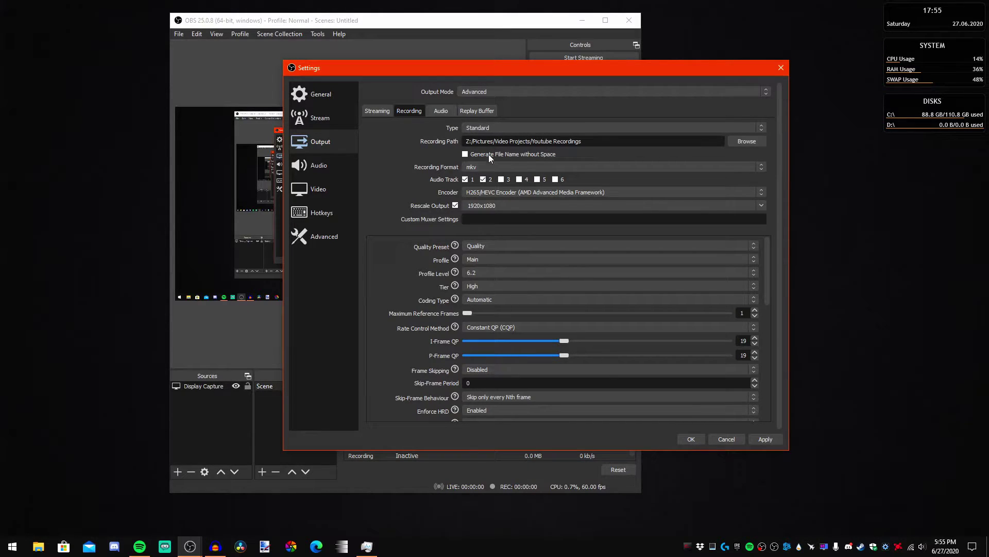
# - Keep mkv as the recording format and reposition the Settings window to uncover the preview
pyautogui.click(480, 167)
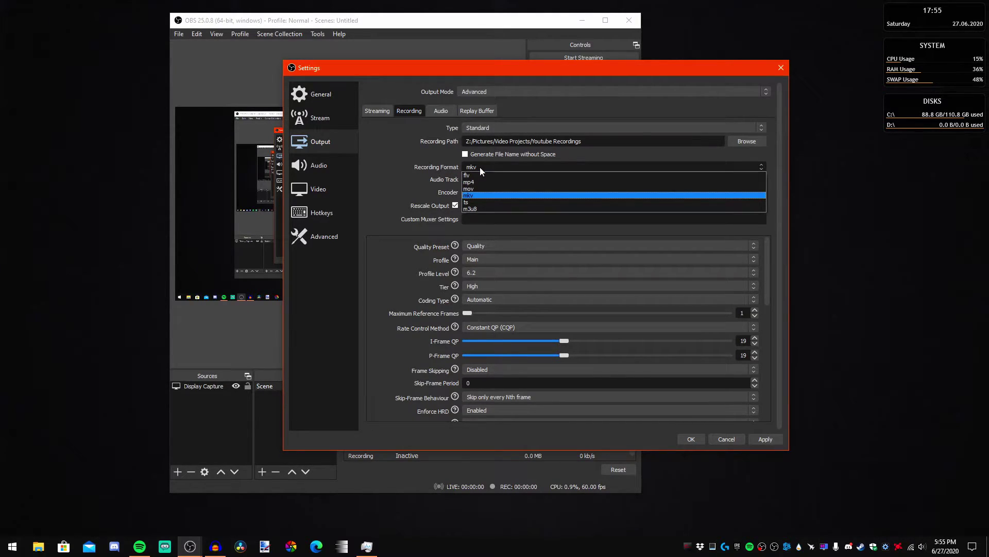
pyautogui.click(481, 196)
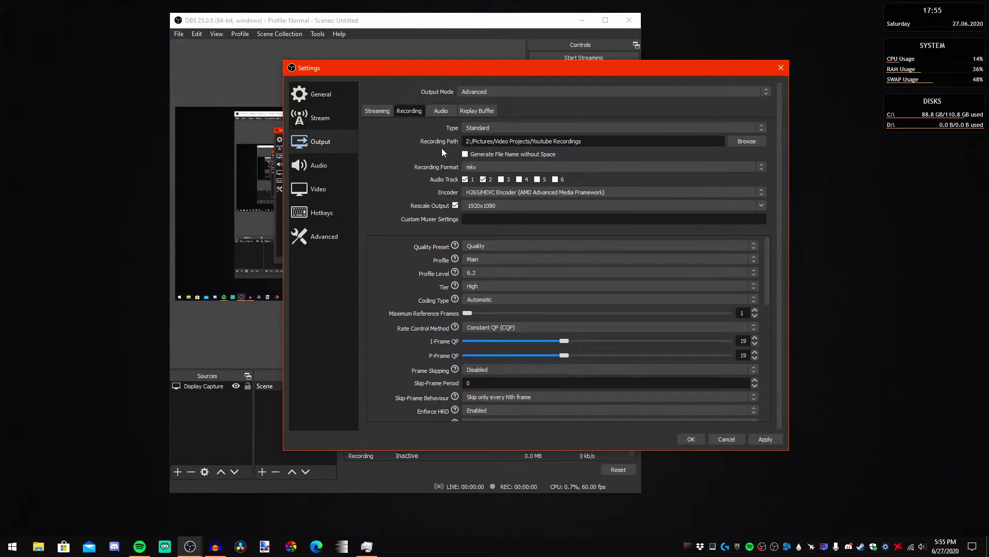
pyautogui.moveTo(454, 70); pyautogui.dragTo(343, 67)
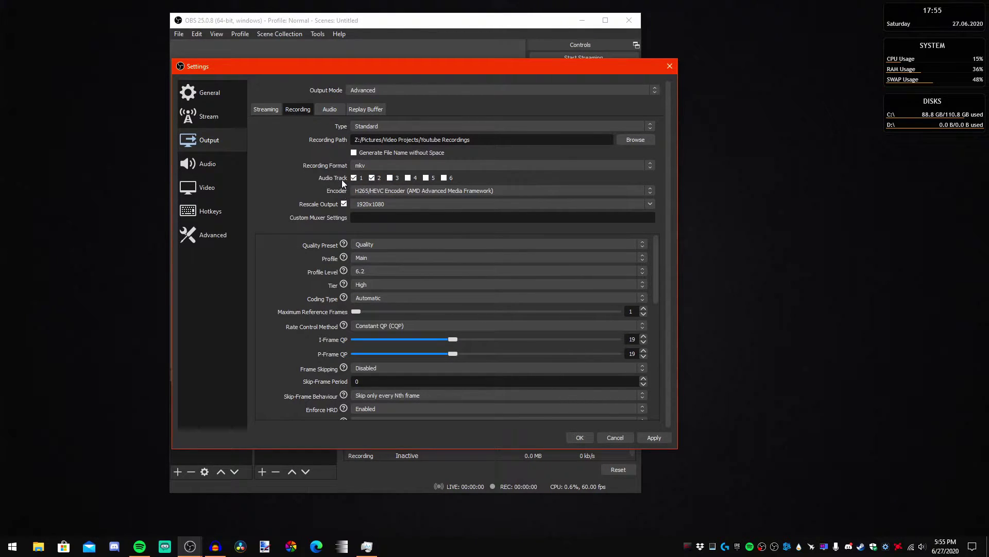
pyautogui.moveTo(362, 65); pyautogui.dragTo(457, 75)
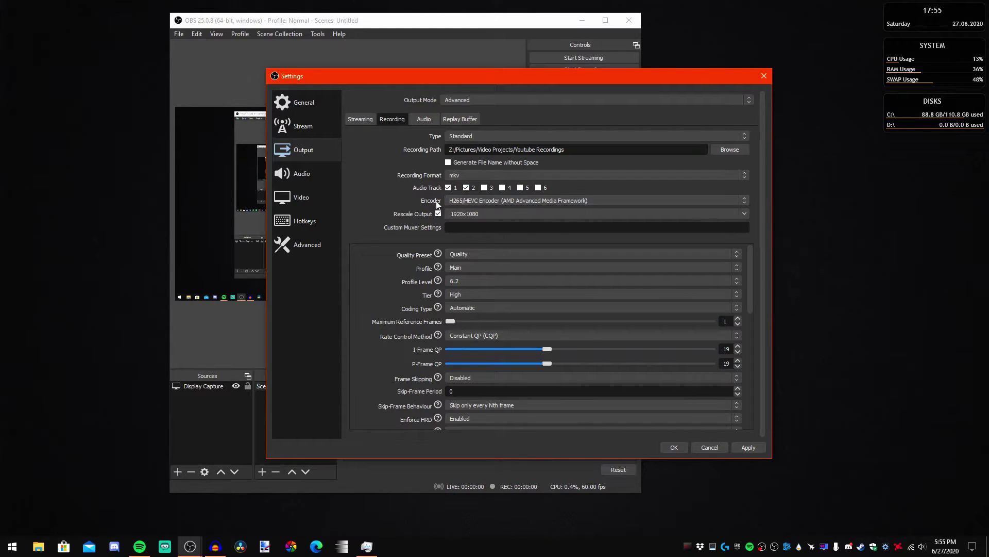
# - Keep the H265/HEVC (AMF) encoder with output rescaled to 1920x1080, then view Video settings
pyautogui.click(476, 201)
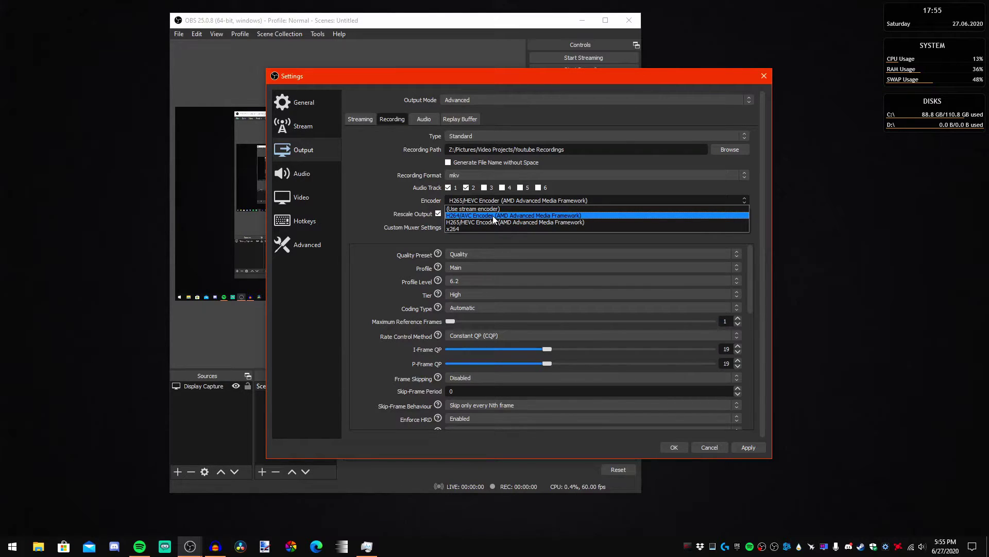
pyautogui.click(483, 222)
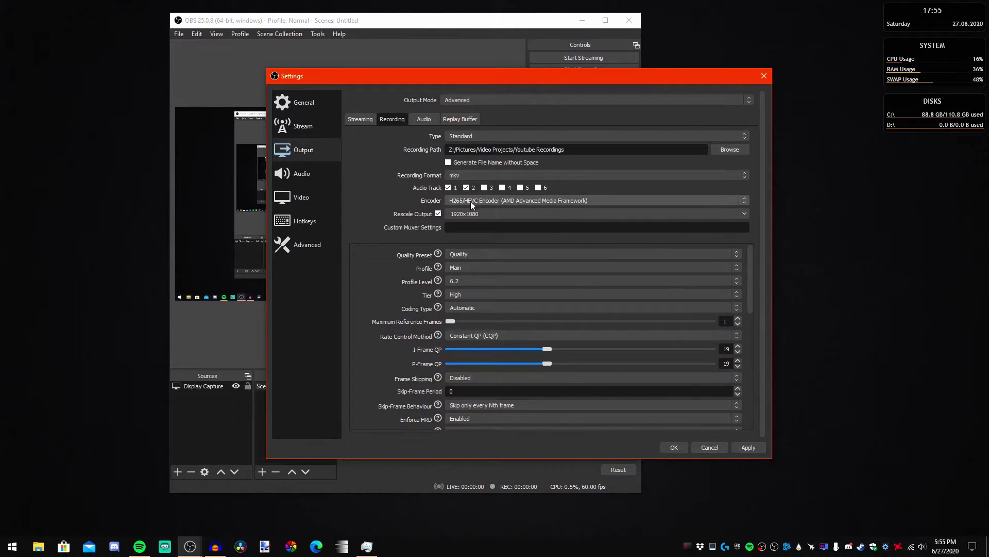
pyautogui.click(438, 214)
pyautogui.click(438, 214)
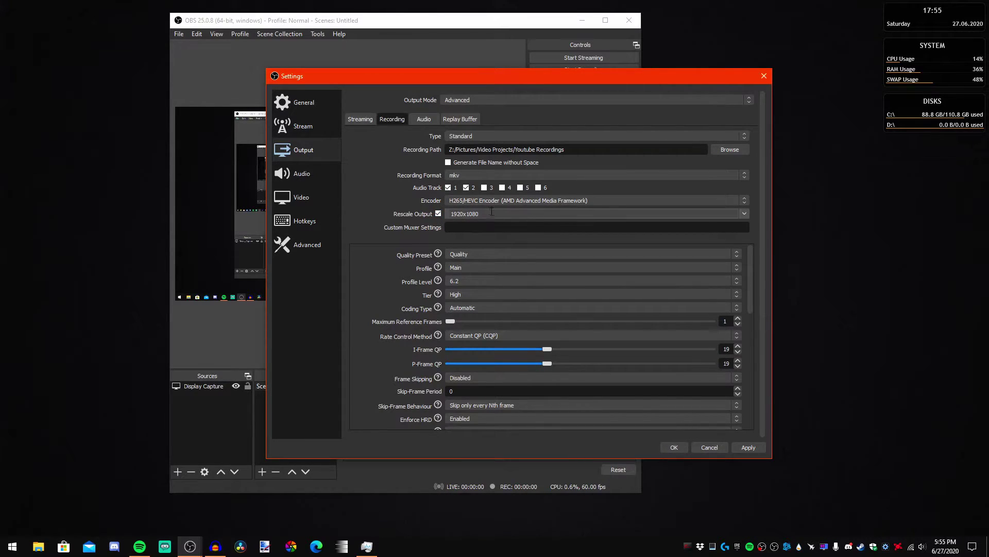
pyautogui.click(335, 201)
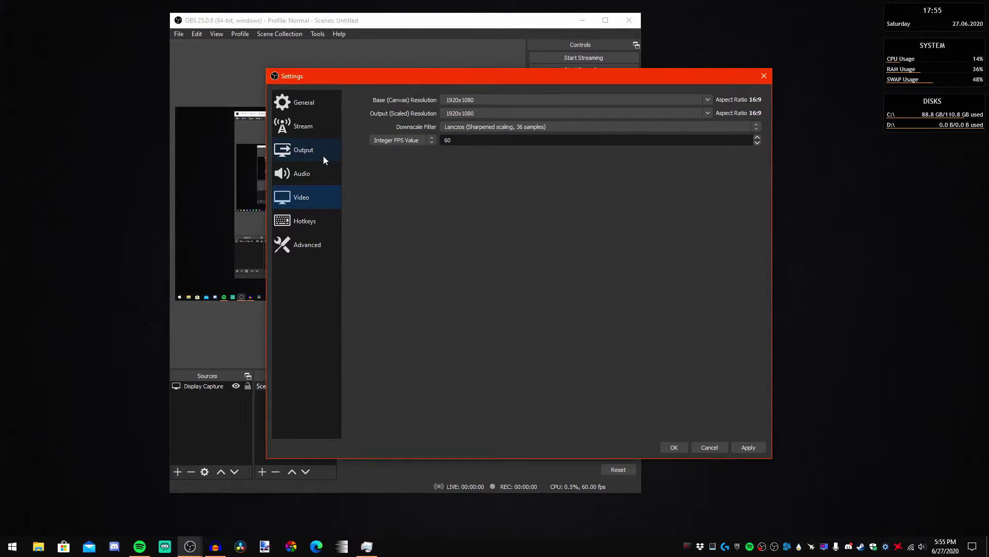
# - Keep Lanczos downscaling and 60 FPS on the Video page, then return to Output
pyautogui.click(518, 128)
pyautogui.click(515, 127)
pyautogui.click(471, 126)
pyautogui.click(475, 154)
pyautogui.doubleClick(476, 141)
pyautogui.click(328, 151)
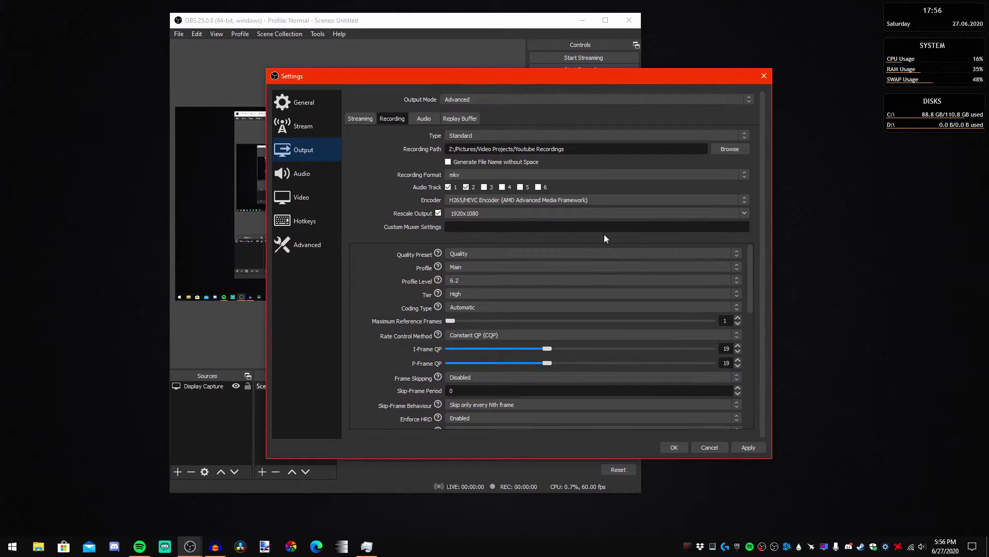
# - Keep the AMD encoder on the Quality preset, Main profile and profile level 6.2
pyautogui.scroll(-1, 420, 255)
pyautogui.scroll(1, 418, 255)
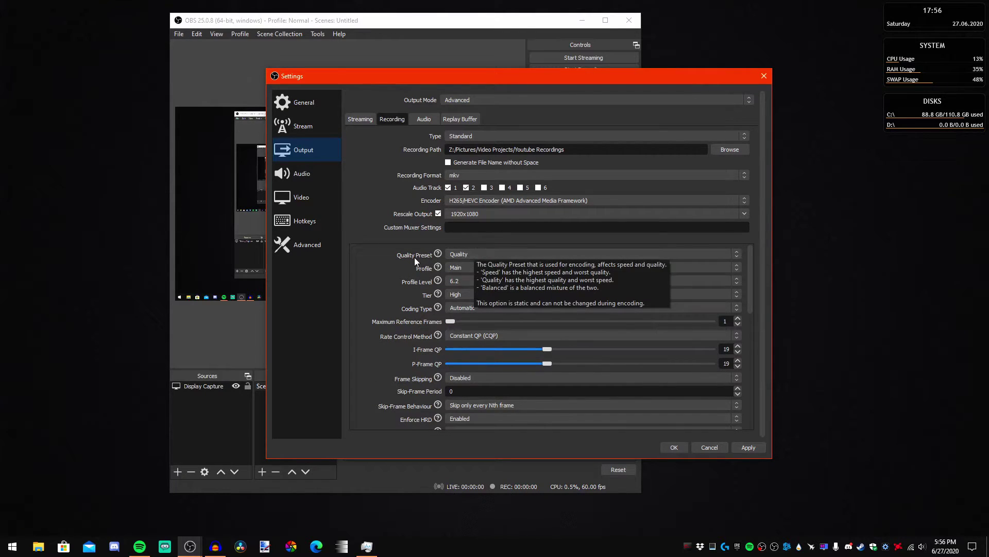
pyautogui.click(497, 253)
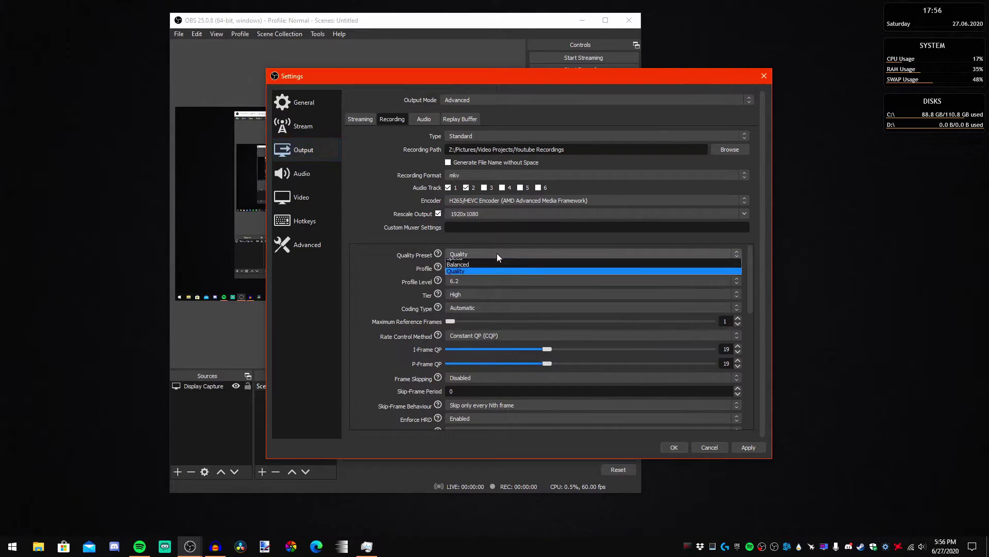
pyautogui.click(472, 275)
pyautogui.click(463, 271)
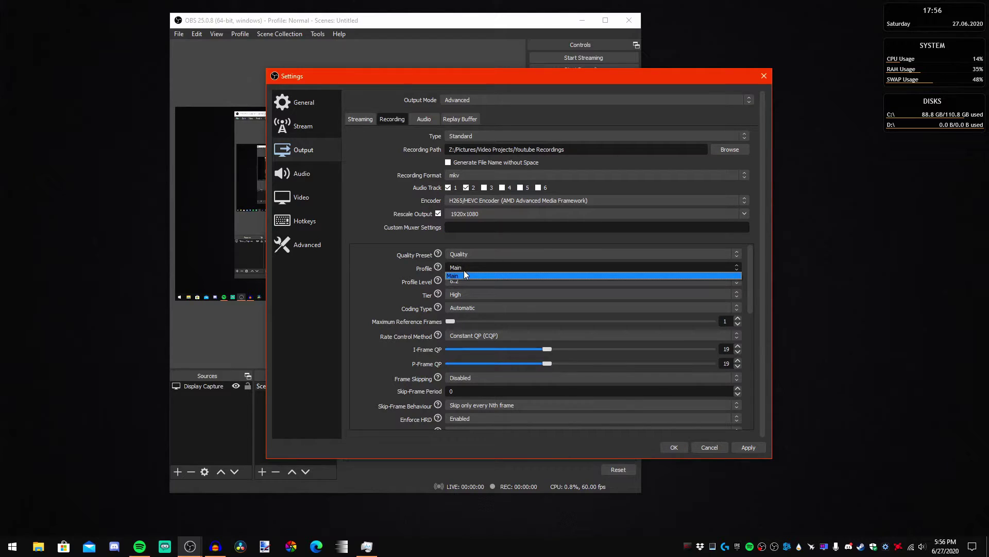
pyautogui.click(462, 271)
pyautogui.click(467, 279)
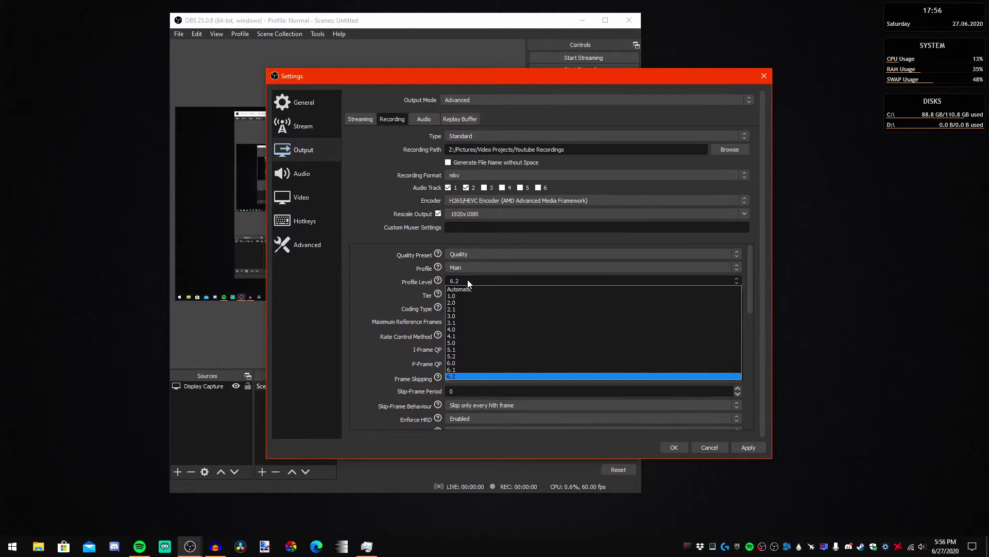
pyautogui.click(467, 277)
# - Keep the High tier and Automatic coding type for the encoder
pyautogui.click(472, 296)
pyautogui.click(472, 295)
pyautogui.click(474, 308)
pyautogui.click(462, 310)
pyautogui.scroll(-2, 399, 328)
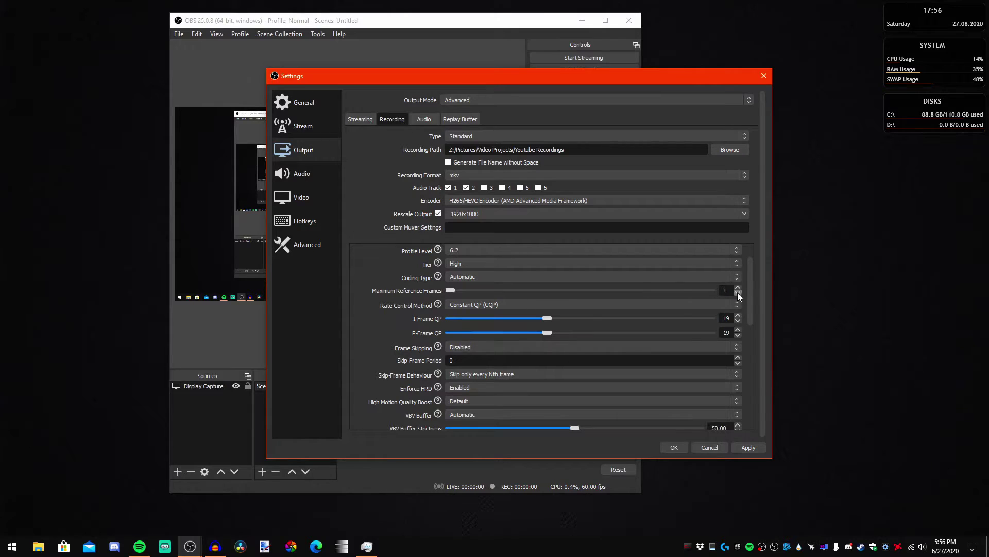
pyautogui.click(479, 304)
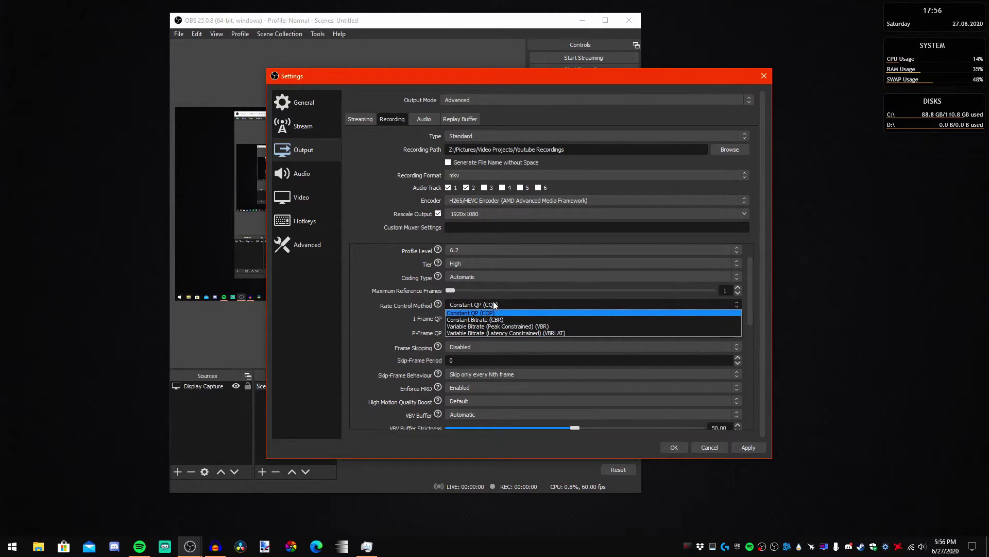
# - Set the rate control method to Constant QP (CQP)
pyautogui.click(487, 305)
pyautogui.click(482, 304)
pyautogui.click(511, 301)
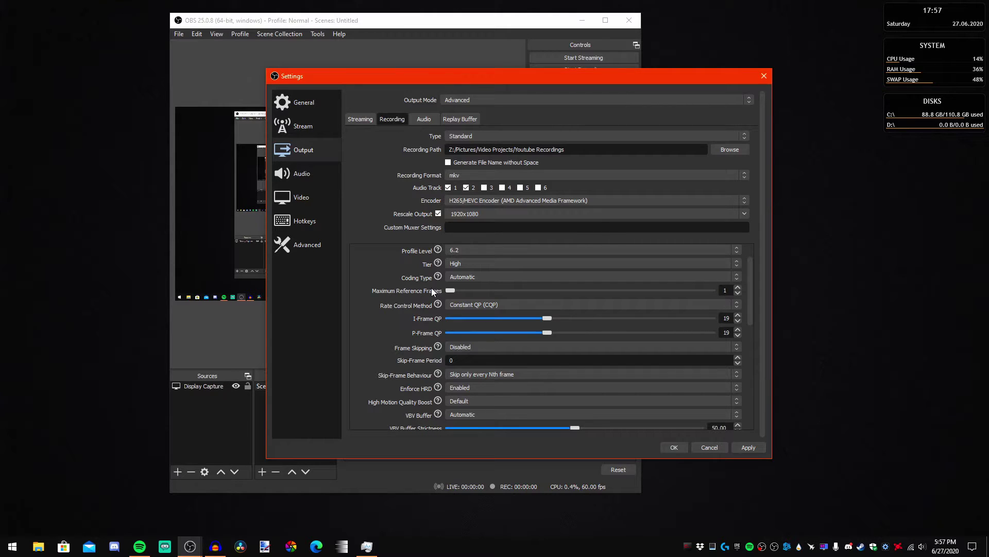
pyautogui.moveTo(343, 81); pyautogui.dragTo(254, 67)
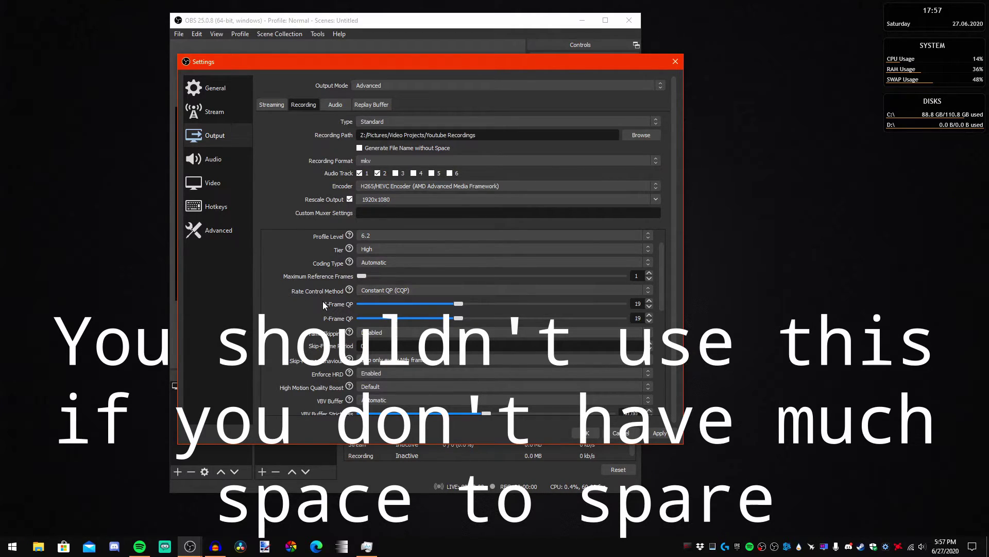
# - Set both I-Frame and P-Frame QP values to 19
pyautogui.click(634, 303)
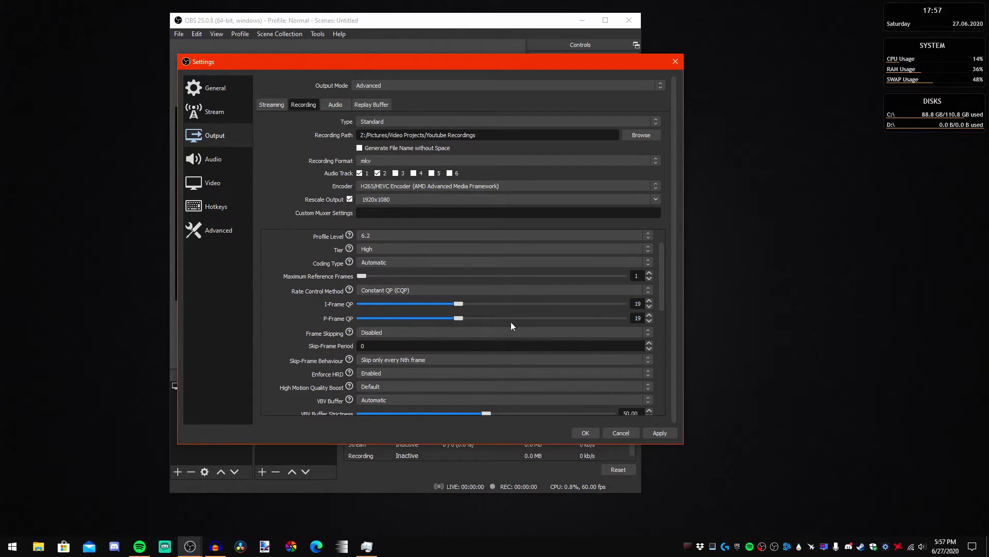
pyautogui.press('Tab')
pyautogui.click(660, 320)
pyautogui.moveTo(660, 321); pyautogui.dragTo(676, 243)
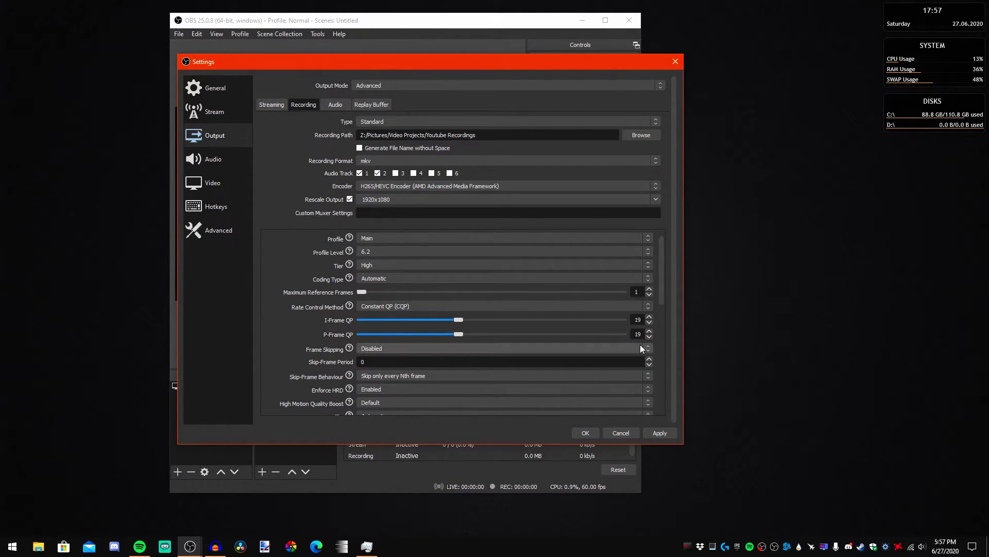
# - Scroll through the remaining encoder options: 2.00 keyframe interval, GOP size 60, deblocking, Direct3D 11
pyautogui.scroll(-2, 307, 333)
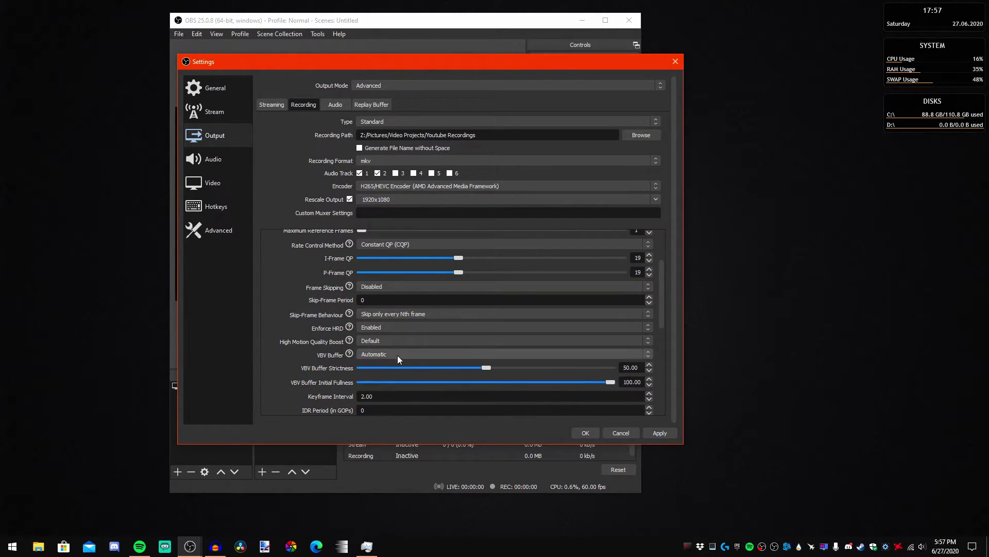
pyautogui.scroll(-1, 299, 316)
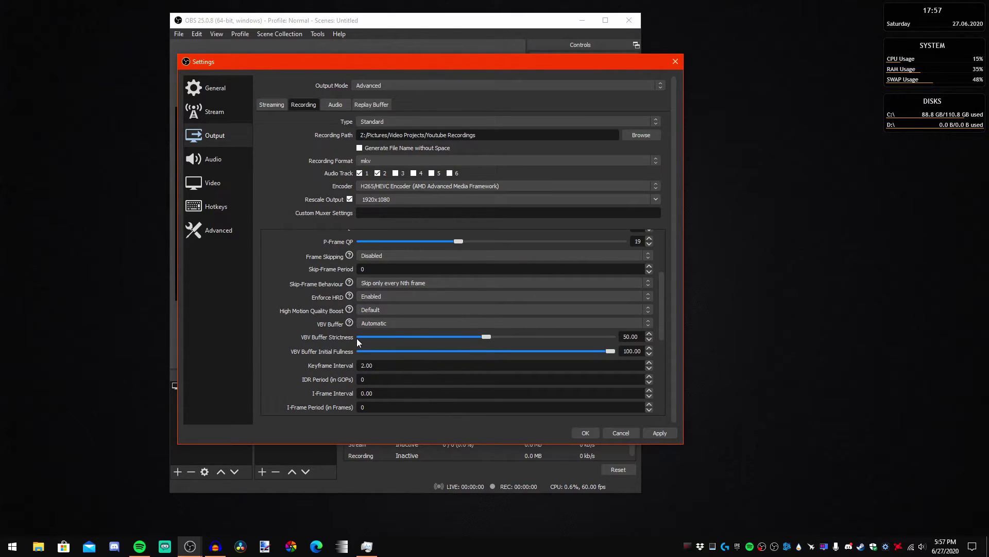
pyautogui.scroll(-1, 325, 345)
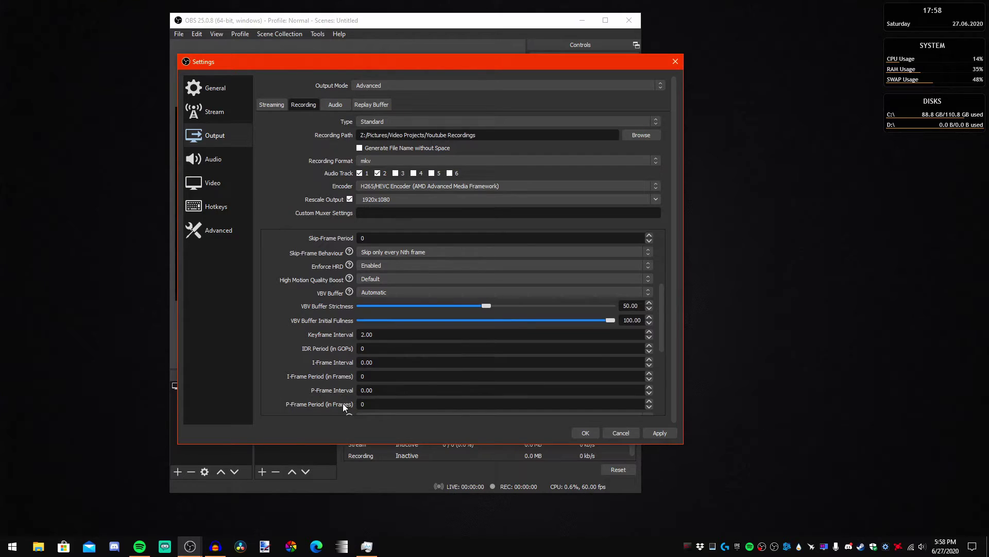
pyautogui.scroll(-2, 343, 403)
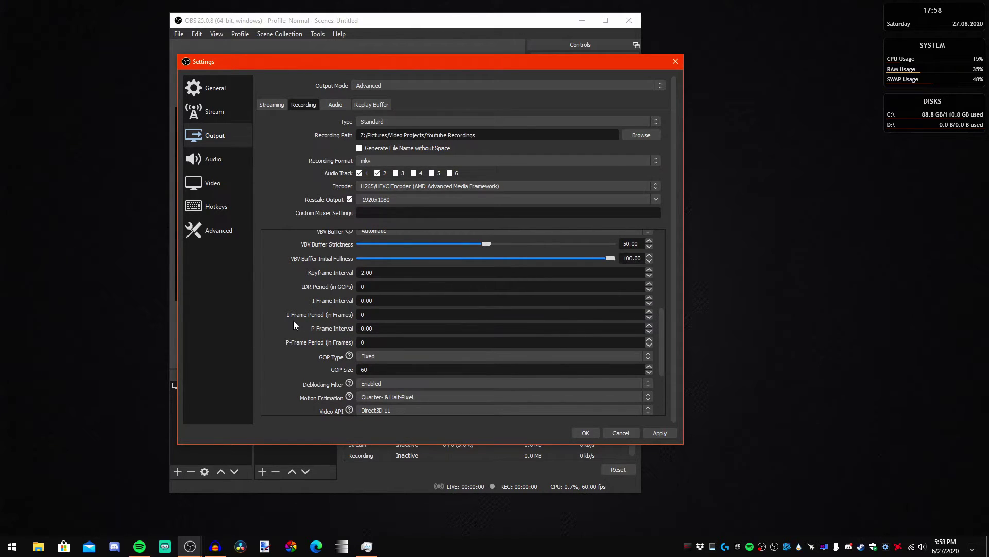
pyautogui.scroll(-1, 292, 311)
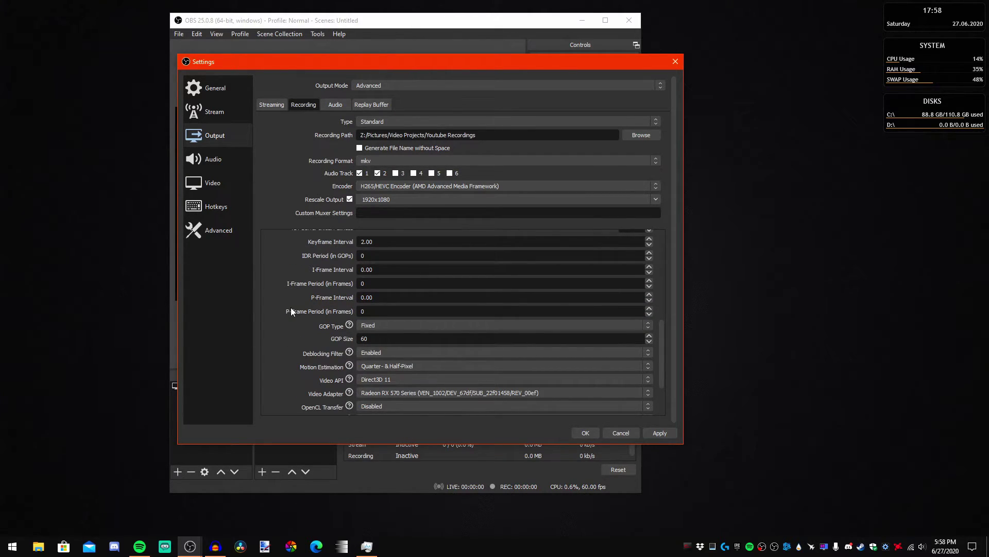
pyautogui.scroll(-1, 292, 311)
# - Keep the Deblocking Filter enabled and Direct3D 11 as the Video API
pyautogui.click(419, 321)
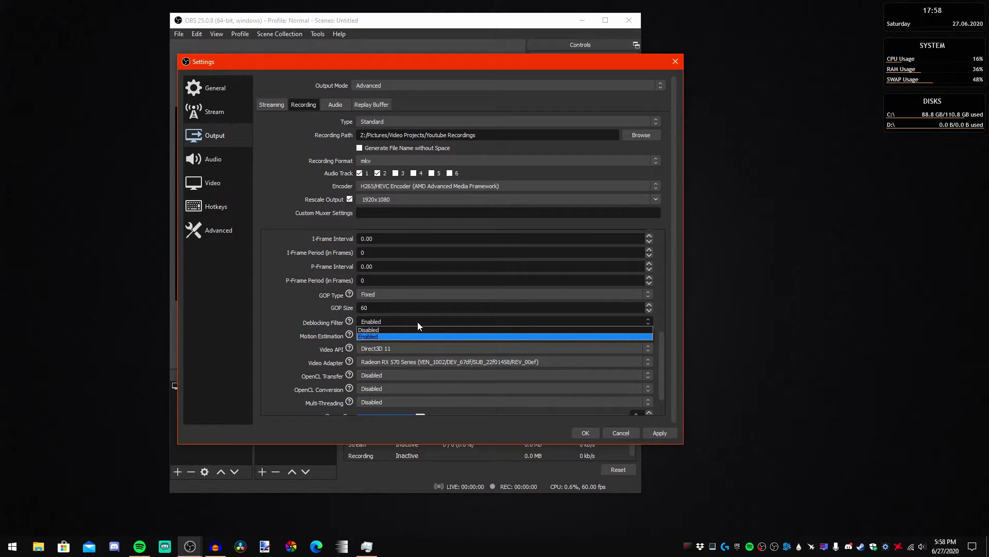
pyautogui.click(295, 318)
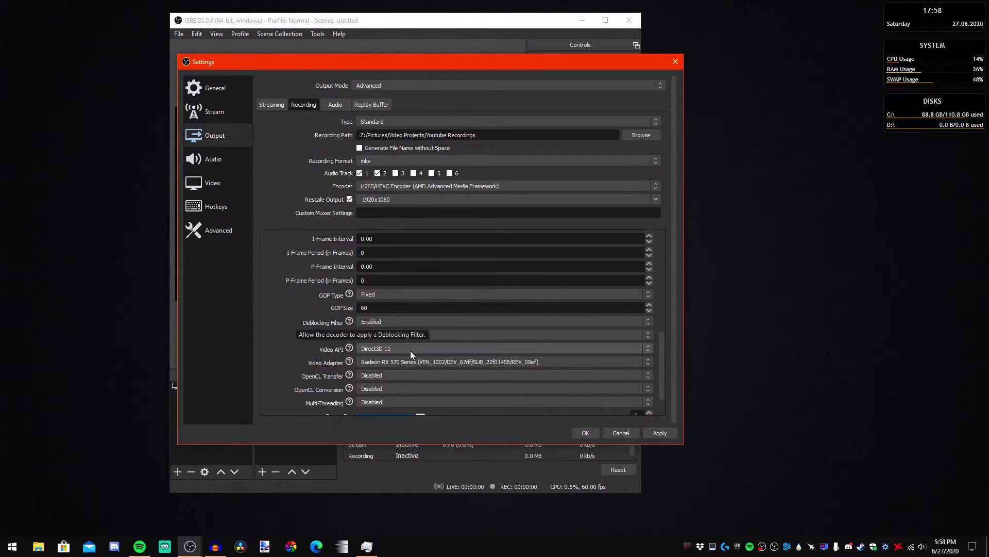
pyautogui.click(445, 351)
pyautogui.click(356, 347)
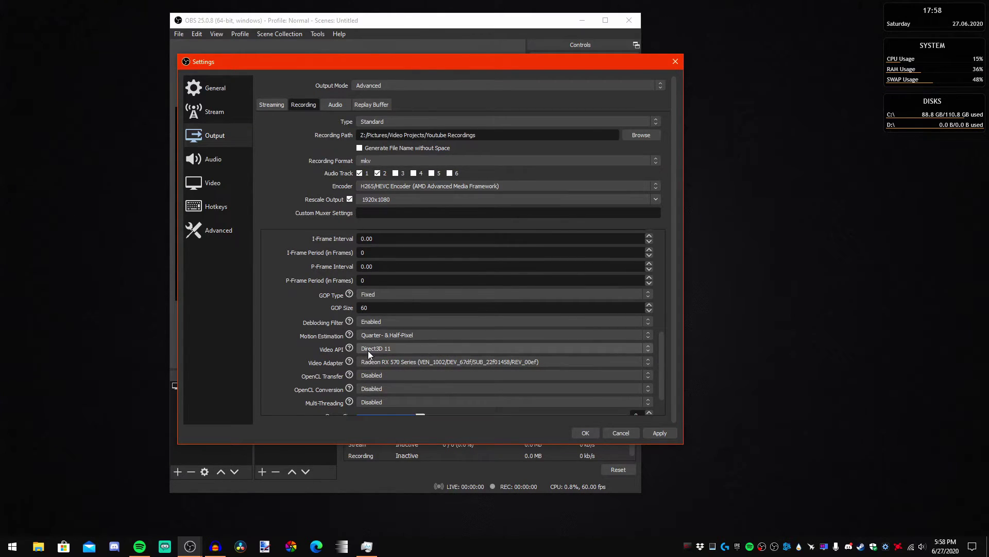
pyautogui.scroll(-2, 382, 356)
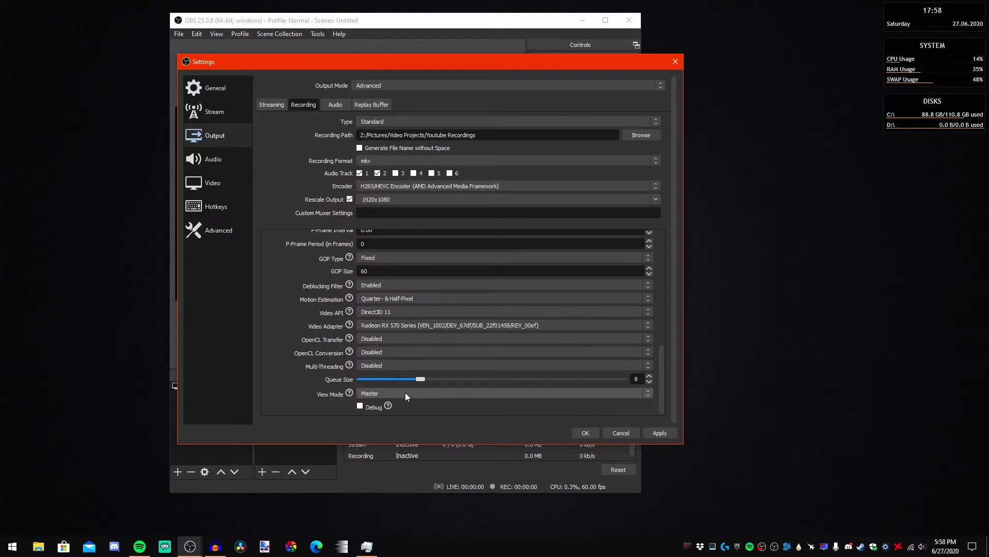
pyautogui.scroll(4, 445, 319)
pyautogui.scroll(-4, 471, 390)
# - Switch the encoder View Mode to Basic and back to Master
pyautogui.click(472, 394)
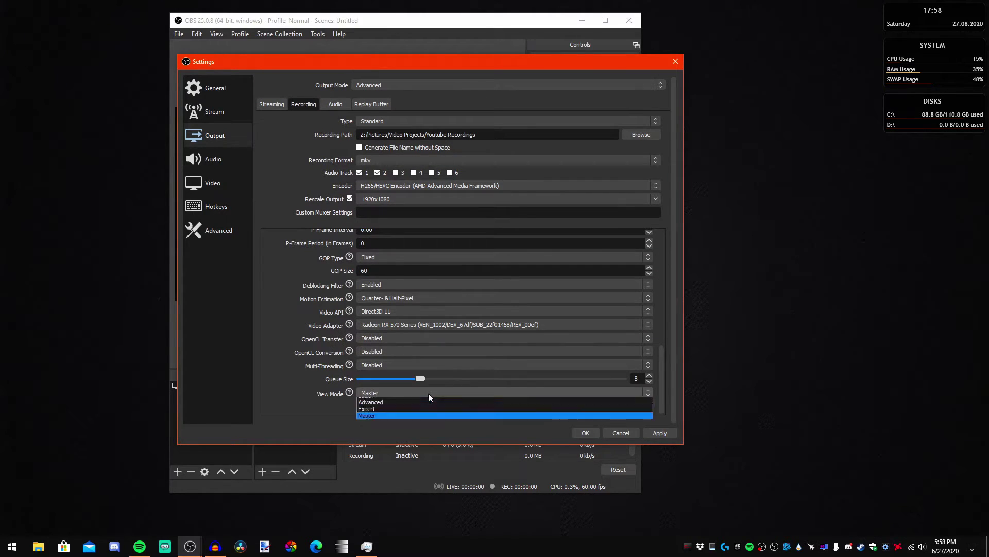
pyautogui.click(385, 401)
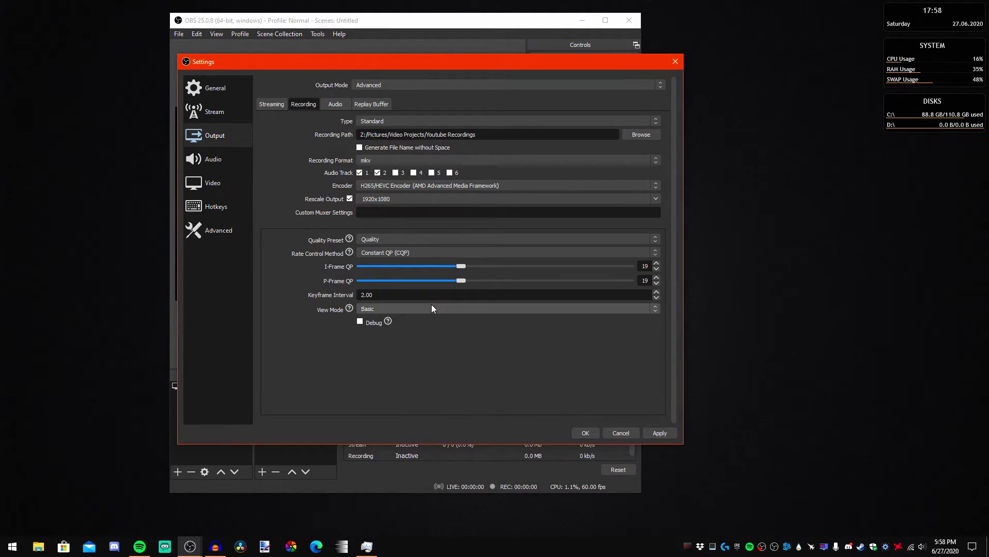
pyautogui.click(401, 308)
pyautogui.click(383, 338)
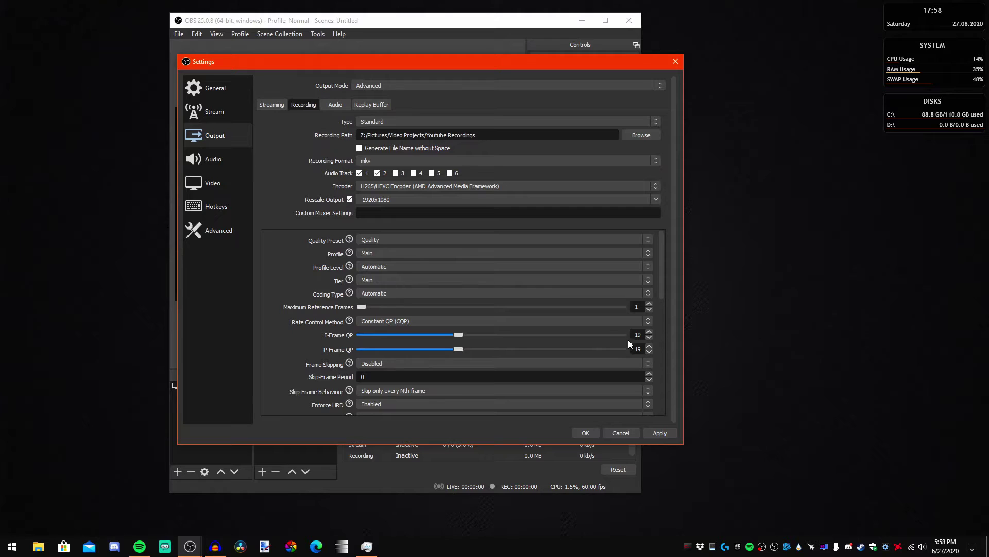
pyautogui.scroll(-10, 400, 391)
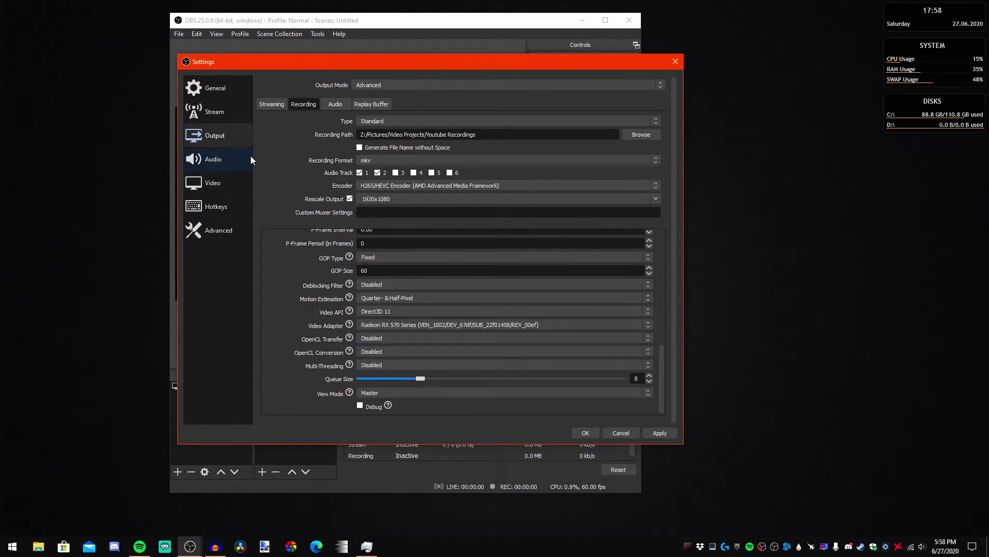
pyautogui.click(336, 105)
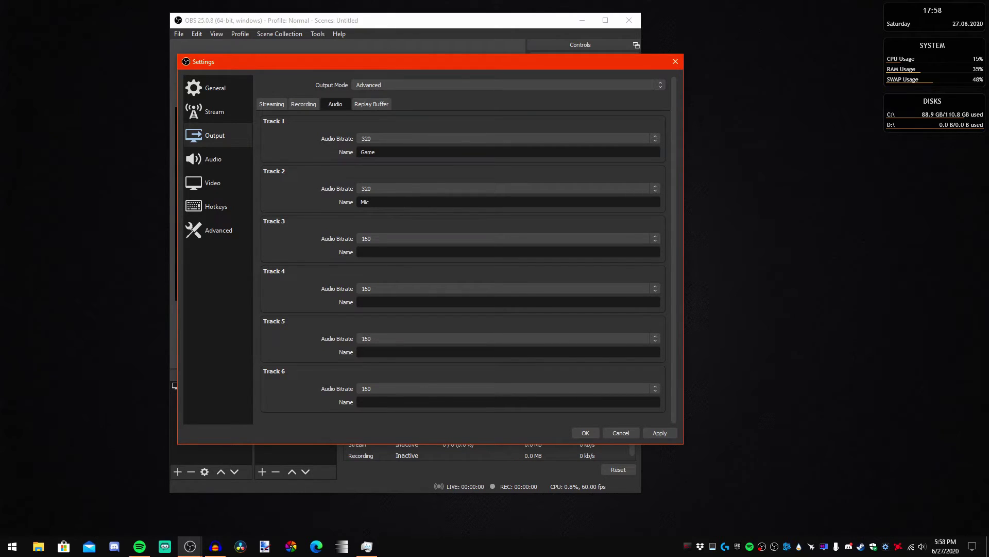
# - Check the Game and Mic tracks at 320 bitrate, then visit the Audio and Video pages
pyautogui.moveTo(224, 533)
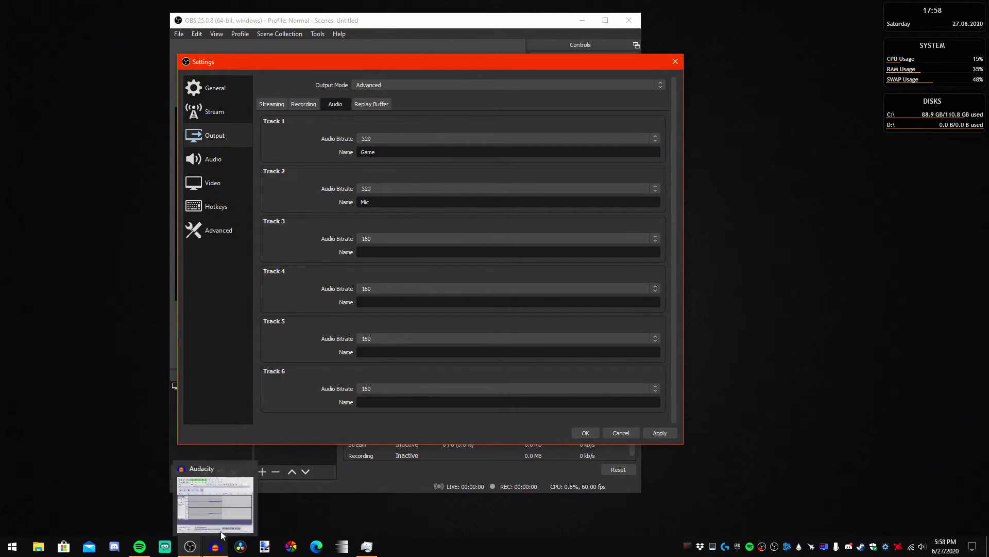
pyautogui.click(208, 159)
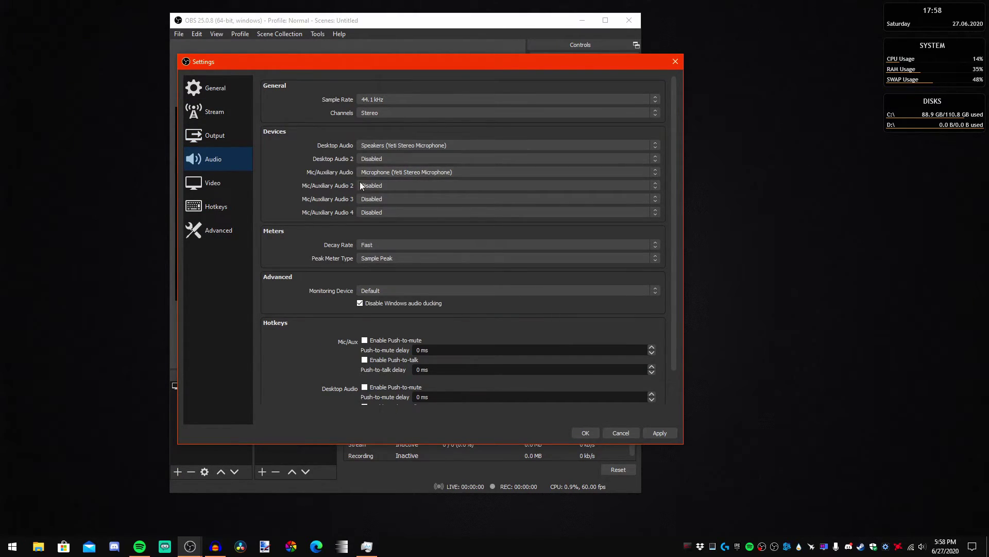
pyautogui.scroll(-1, 300, 253)
pyautogui.scroll(1, 258, 246)
pyautogui.click(210, 184)
# - Change the base canvas resolution to 1280x720, apply it, and close Settings
pyautogui.doubleClick(402, 82)
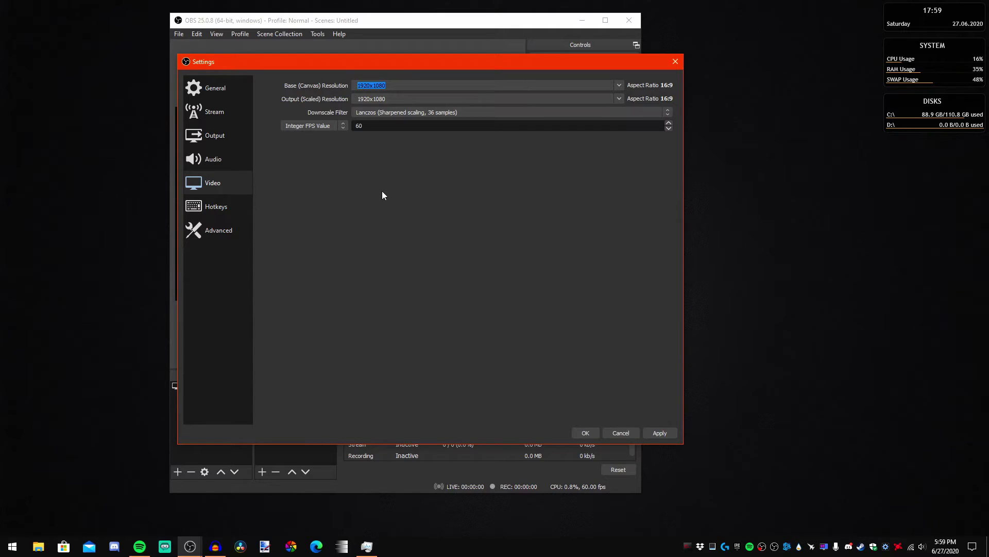
pyautogui.click(619, 86)
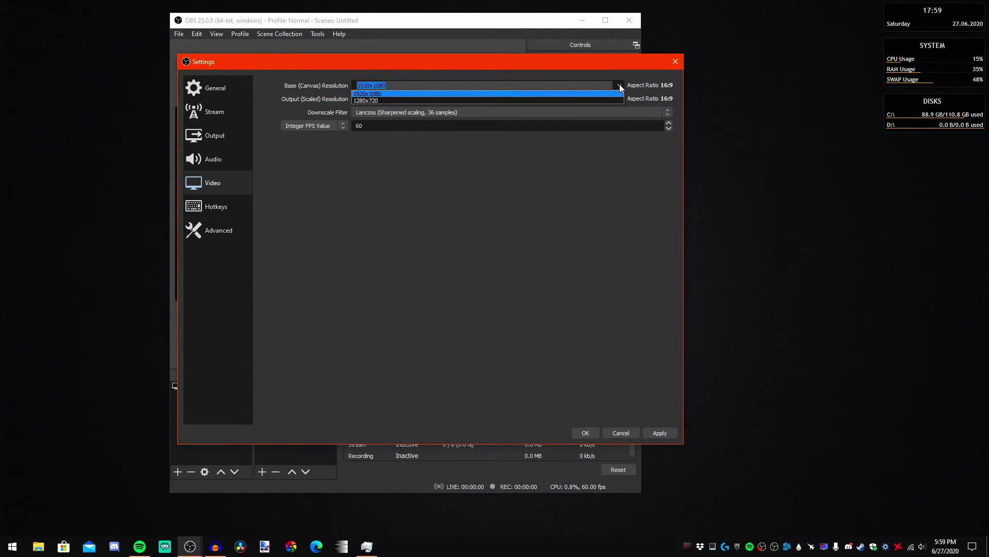
pyautogui.click(402, 100)
pyautogui.click(655, 434)
pyautogui.click(585, 432)
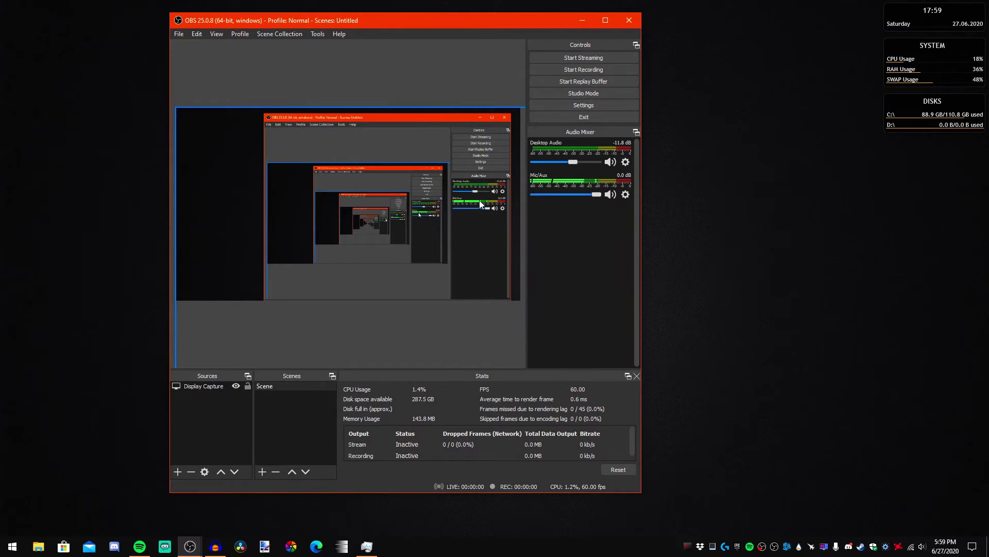
pyautogui.moveTo(377, 21)
pyautogui.mouseDown()
pyautogui.moveTo(174, 54)
pyautogui.moveTo(504, 55)
pyautogui.moveTo(383, 28)
pyautogui.mouseUp()
# - Reopen Settings and set the base canvas resolution back to 1920x1080
pyautogui.click(601, 112)
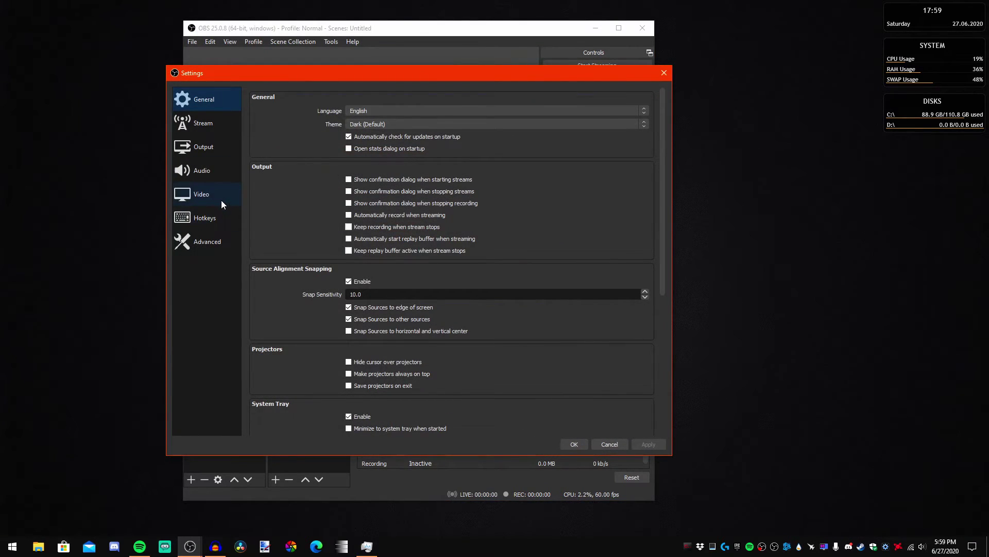
pyautogui.click(222, 204)
pyautogui.click(400, 97)
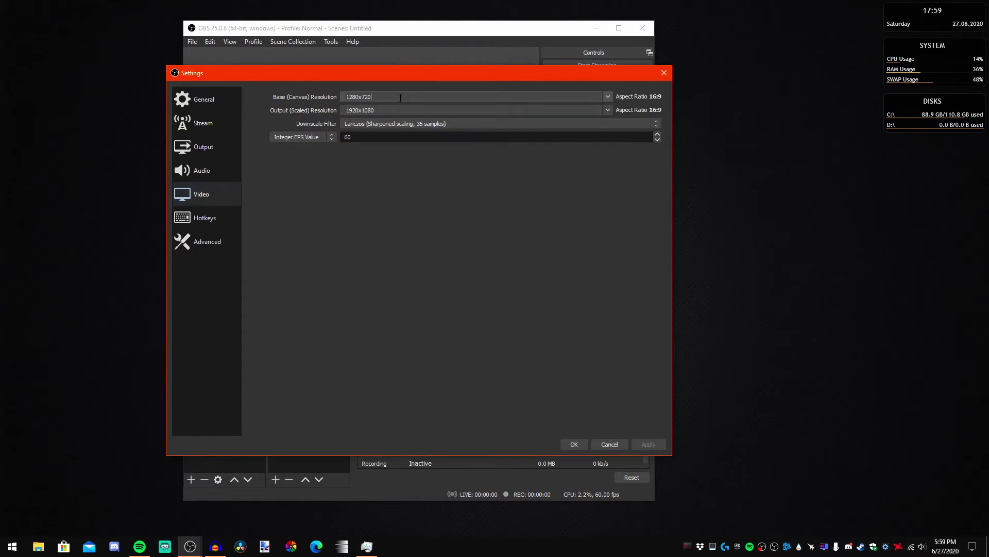
pyautogui.click(608, 96)
pyautogui.click(405, 101)
pyautogui.click(608, 100)
pyautogui.click(367, 105)
pyautogui.press('Tab')
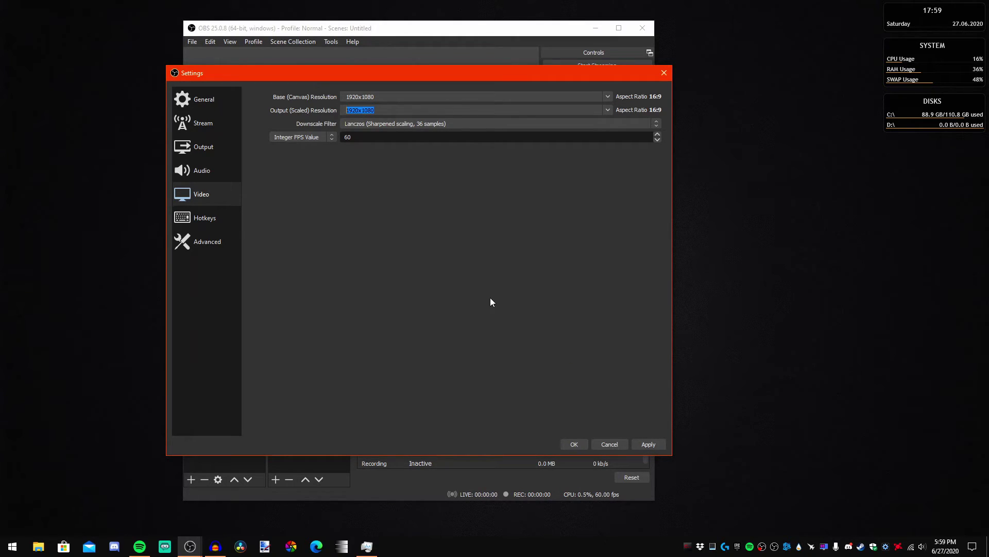
# - On the Output page's Streaming tab, keep x264 as the streaming encoder
pyautogui.click(203, 148)
pyautogui.click(291, 116)
pyautogui.click(261, 116)
pyautogui.click(378, 145)
pyautogui.click(389, 142)
pyautogui.click(377, 145)
pyautogui.click(298, 157)
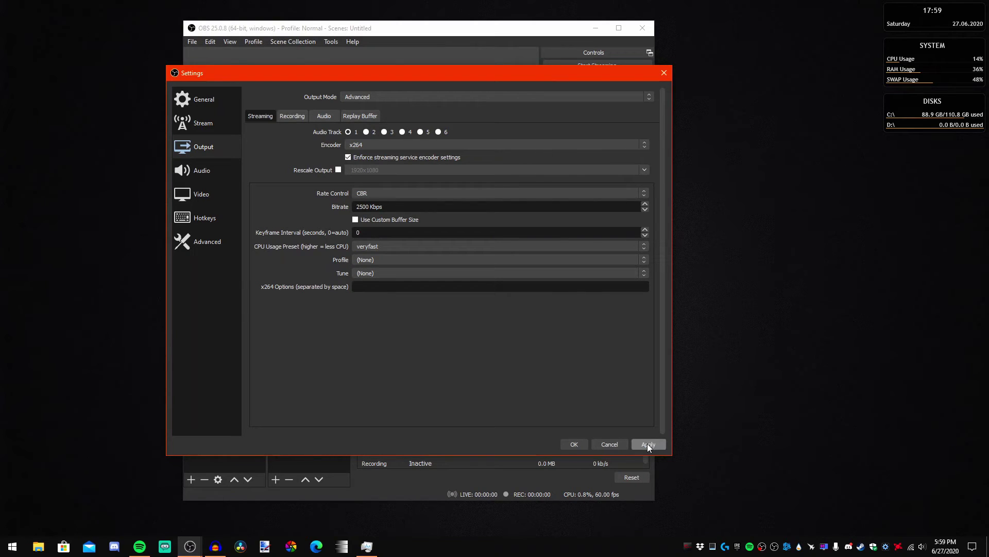
# - Keep x264 as the streaming encoder, then apply the changes and close Settings with OK
pyautogui.click(372, 148)
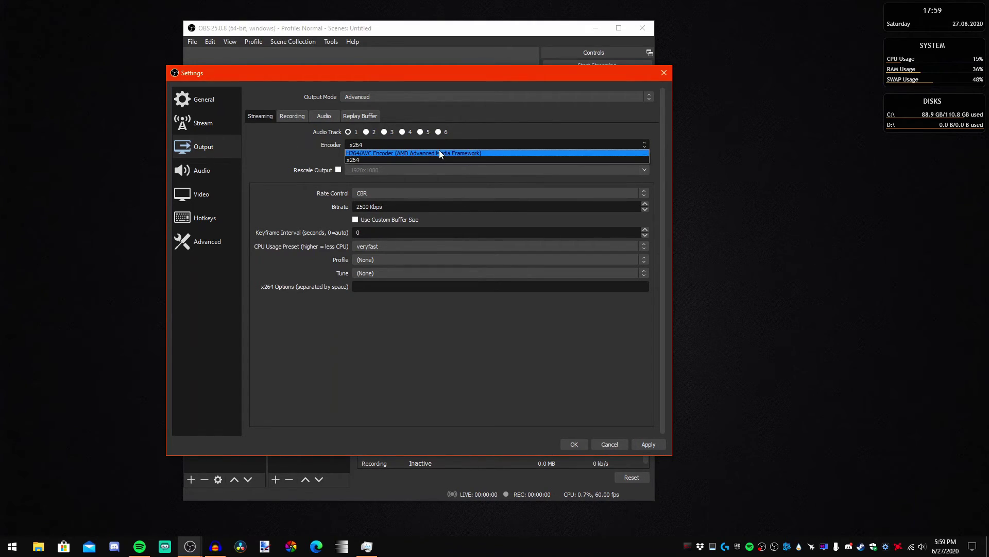
pyautogui.click(387, 351)
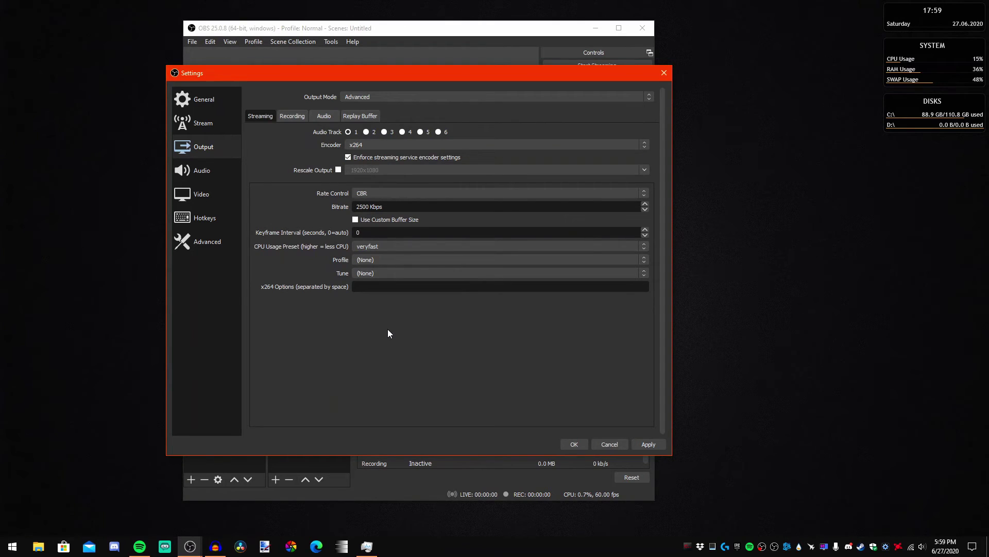
pyautogui.click(646, 445)
pyautogui.click(584, 445)
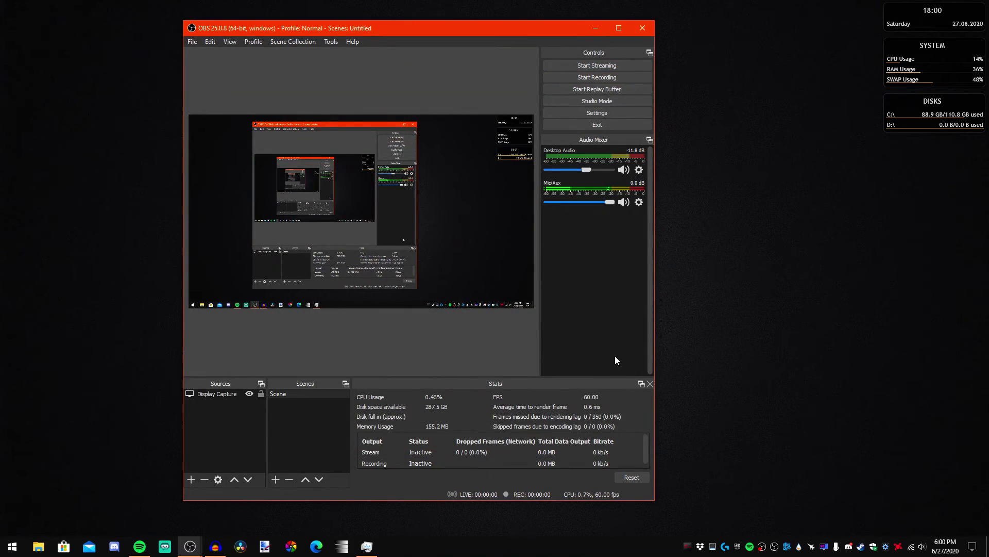